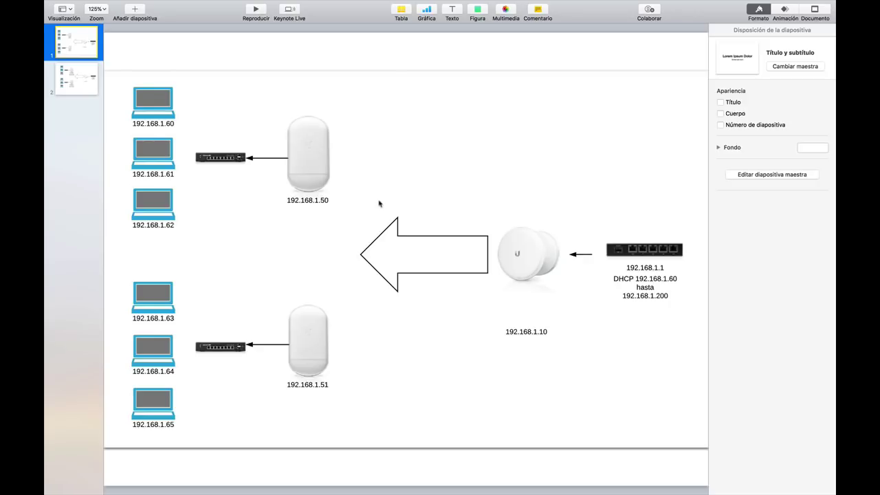
Step: Show slide 2 with the router-mode WAN/LAN/DHCP diagram and select its image
click(74, 84)
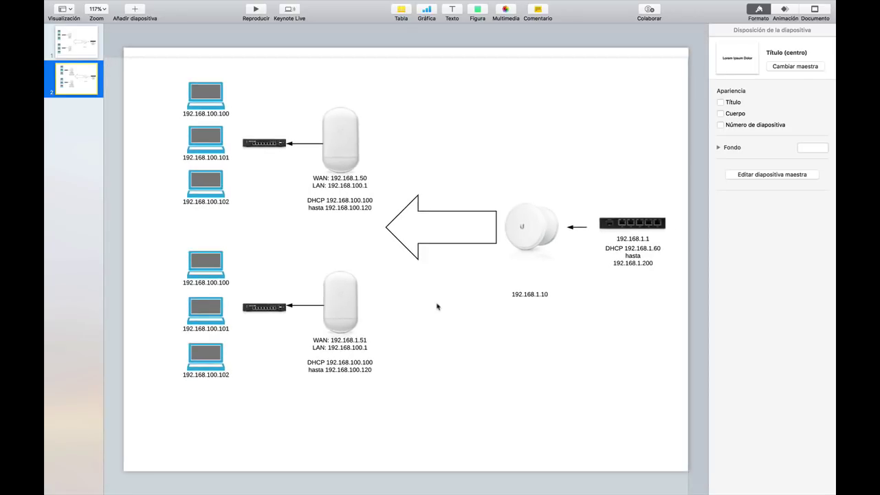
click(440, 308)
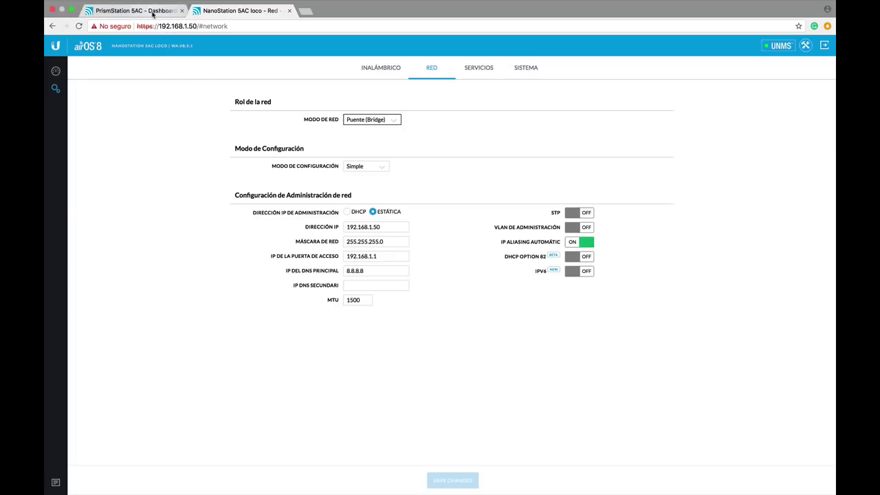
Step: Open the NanoStation 5AC loco network page in bridge mode (192.168.1.50), then System Preferences
click(186, 9)
click(237, 10)
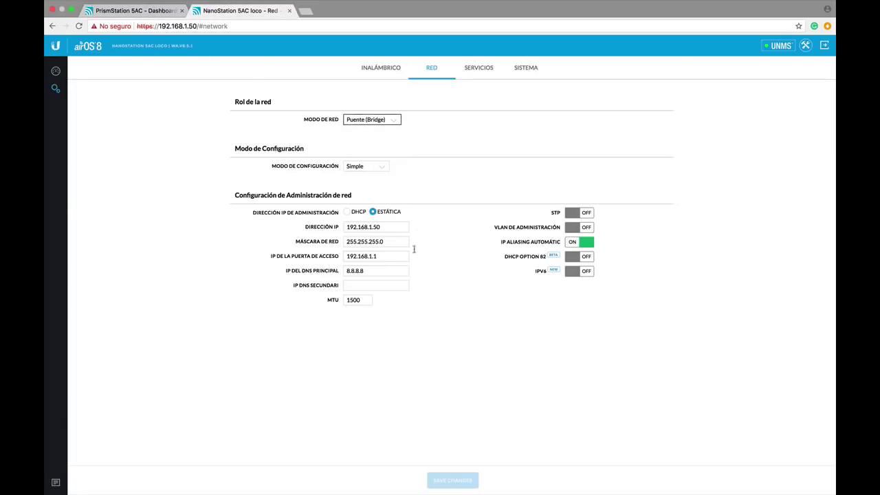
click(374, 227)
mouse_move(413, 493)
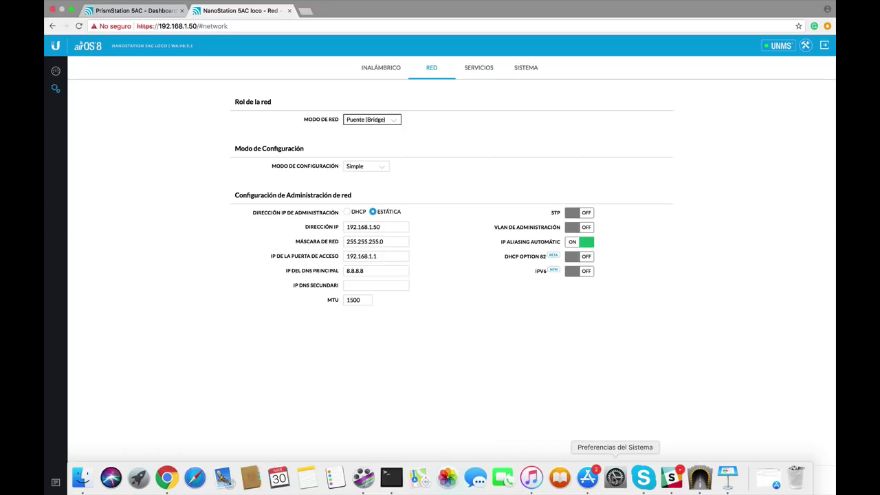
click(616, 477)
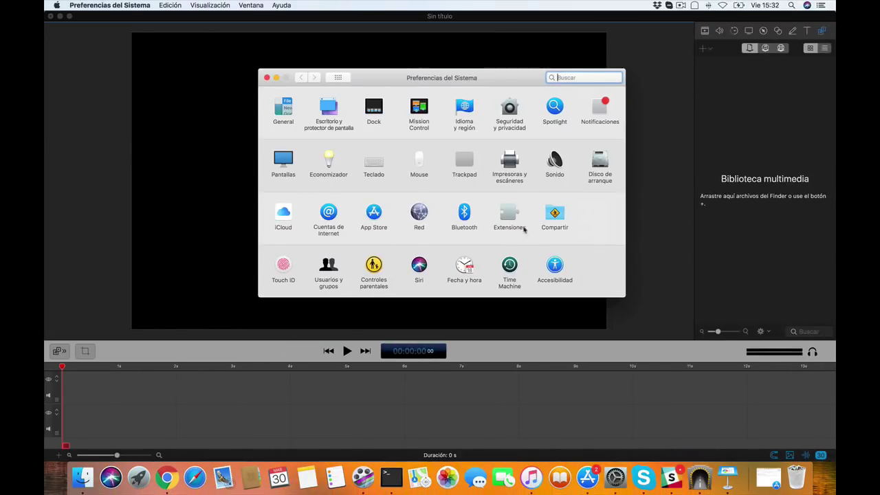
Step: View the USB LAN adapter's network settings (192.168.1.44, router 192.168.1.1), then return to Chrome
click(419, 214)
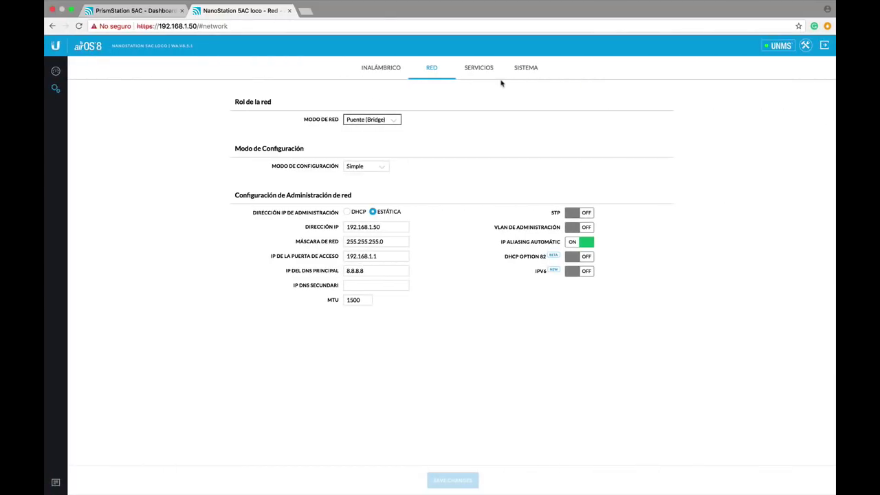
key(ctrl+Left)
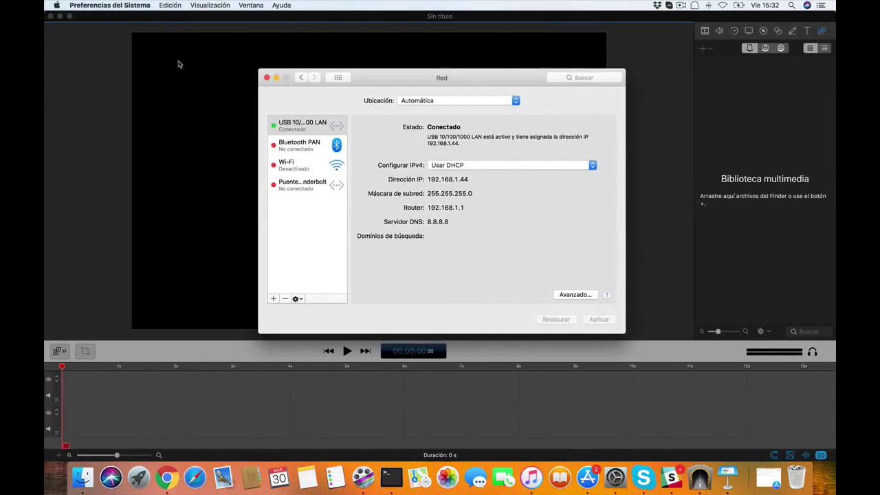
click(80, 26)
click(60, 16)
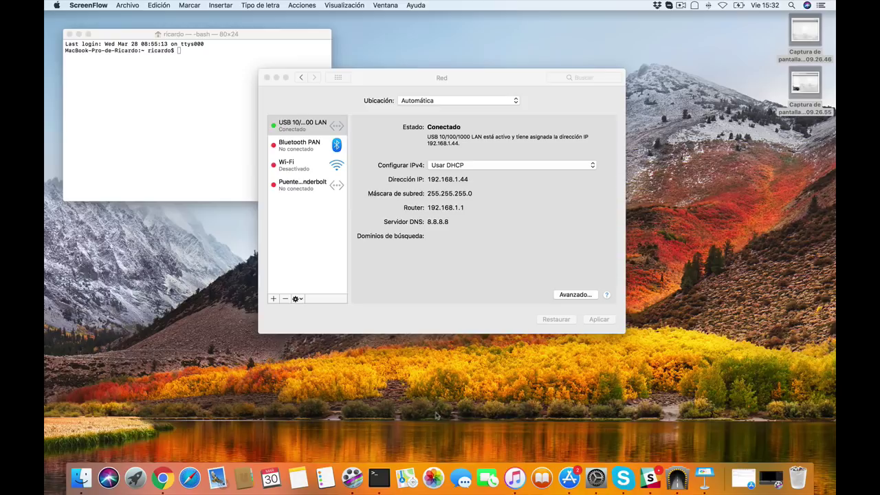
click(172, 476)
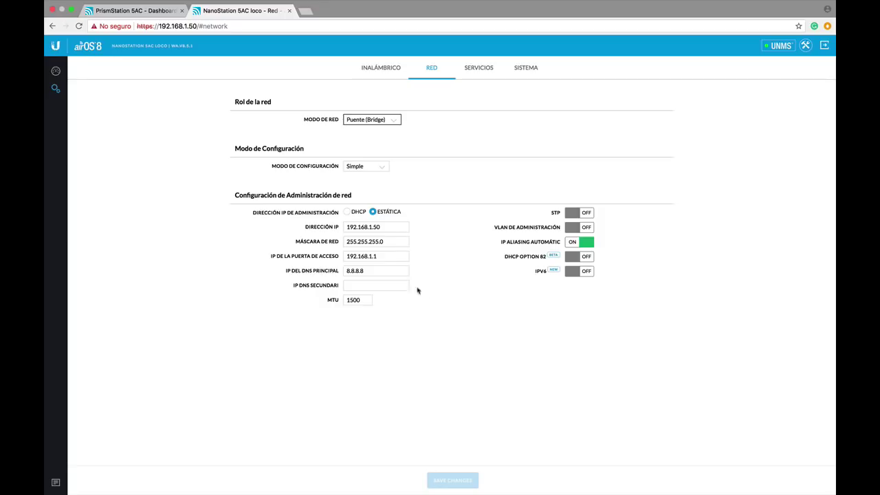
Step: Change the NanoStation's network mode from Bridge to Router (Enrutador)
click(393, 227)
click(397, 120)
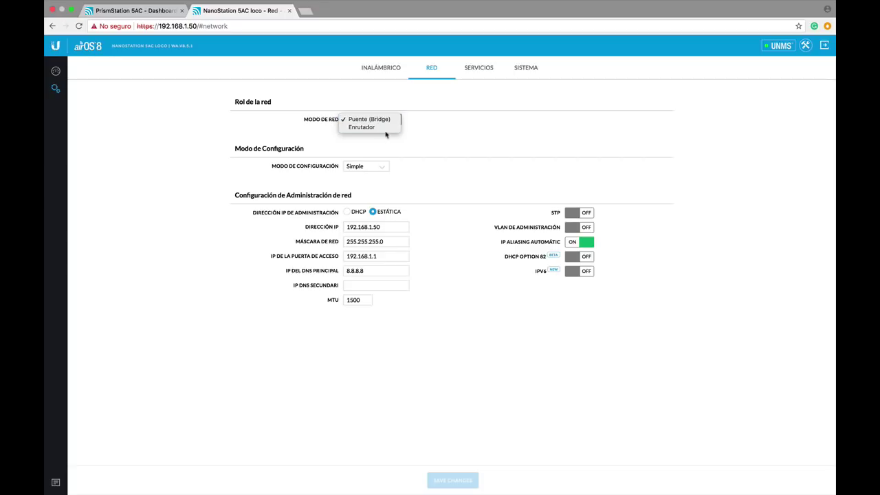
click(385, 128)
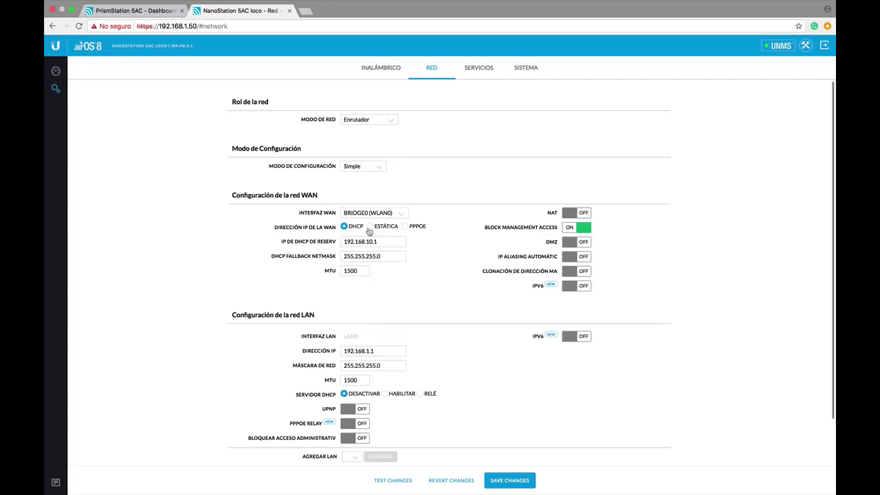
scroll(433, 330, down, 2)
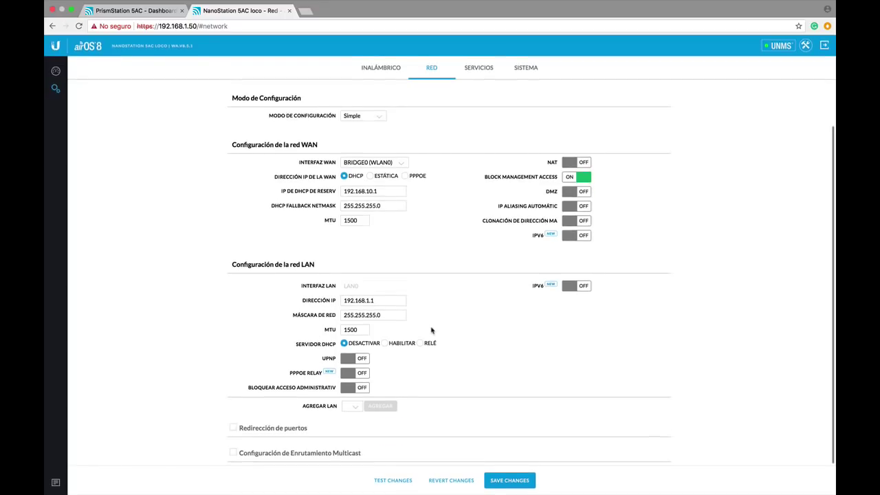
Step: Change the LAN IP address to 192.168.100.1
click(380, 300)
key(BackSpace)
text(00.1)
Step: Set the WAN to static IP 192.168.1.50, gateway 192.168.1.1, primary DNS 8.8.8.8
click(370, 177)
double_click(370, 193)
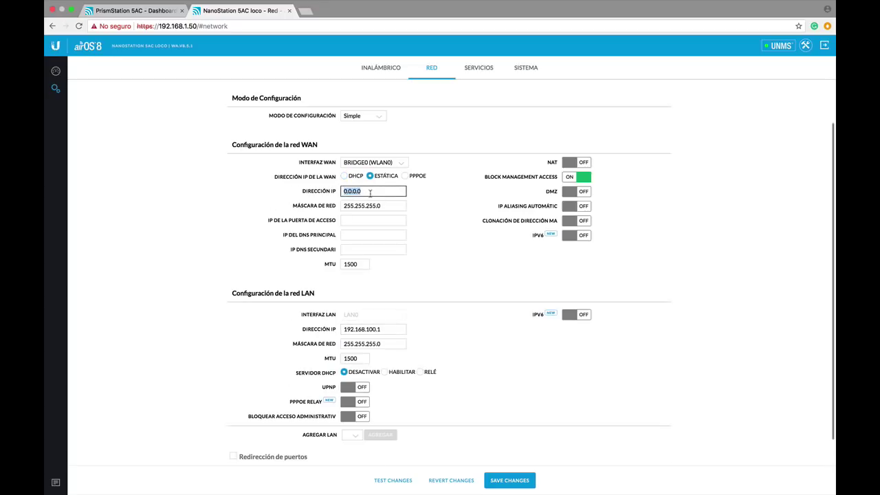
text(192.168.1.50)
click(364, 219)
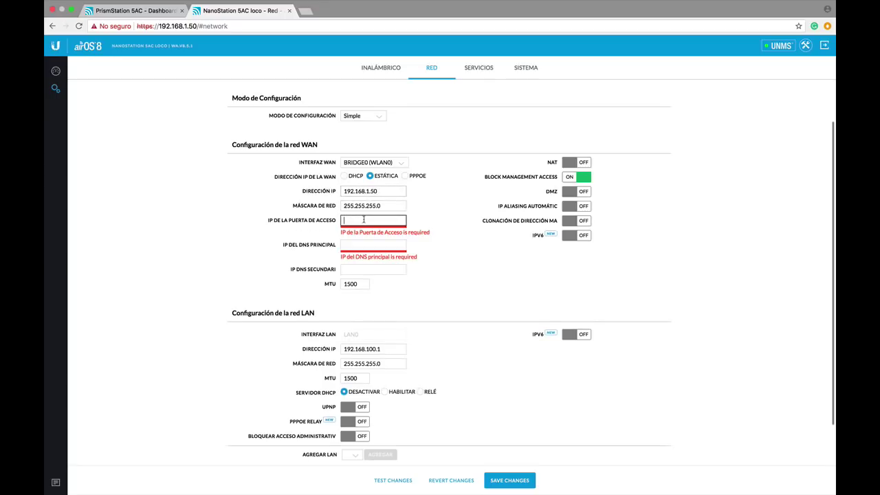
text(192)
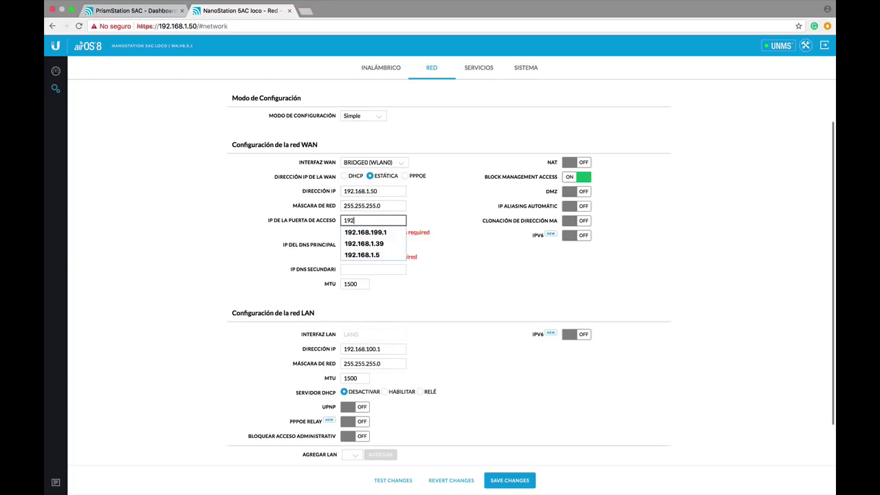
text(.168.1.1)
click(382, 239)
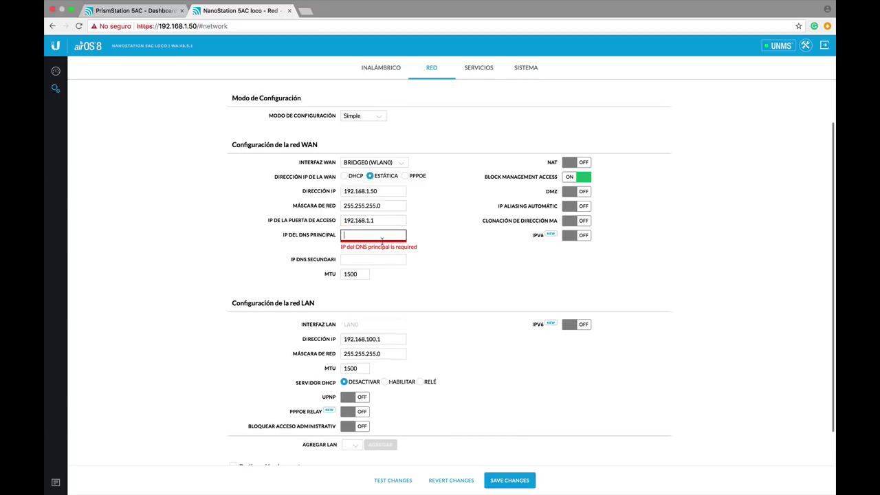
text(8.8.8.8)
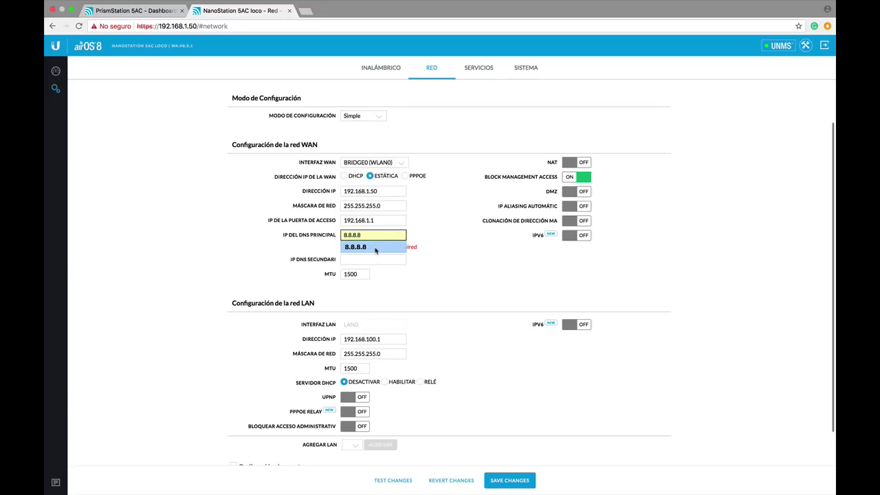
click(376, 248)
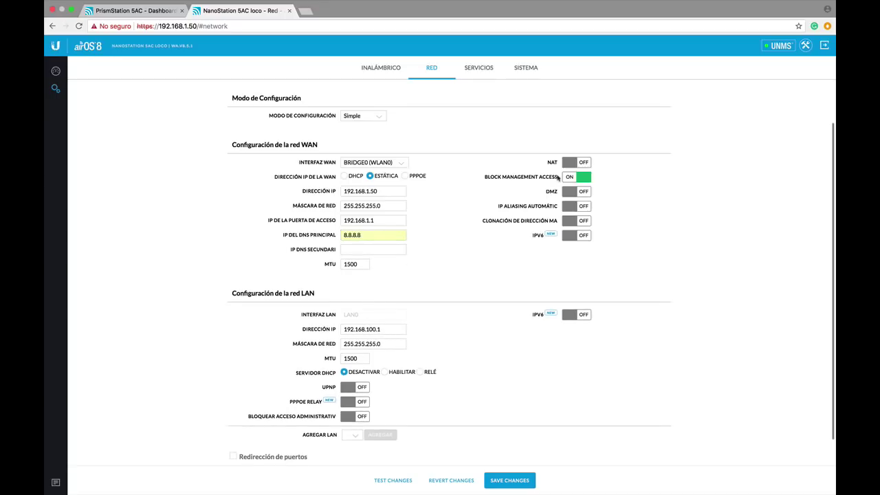
Step: Turn NAT on and switch Block Management Access off for the WAN
click(574, 162)
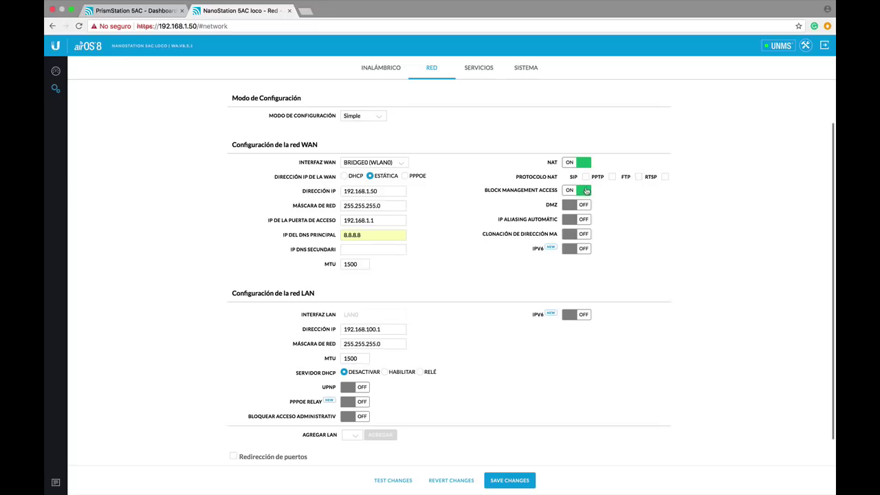
click(586, 191)
scroll(527, 264, down, 1)
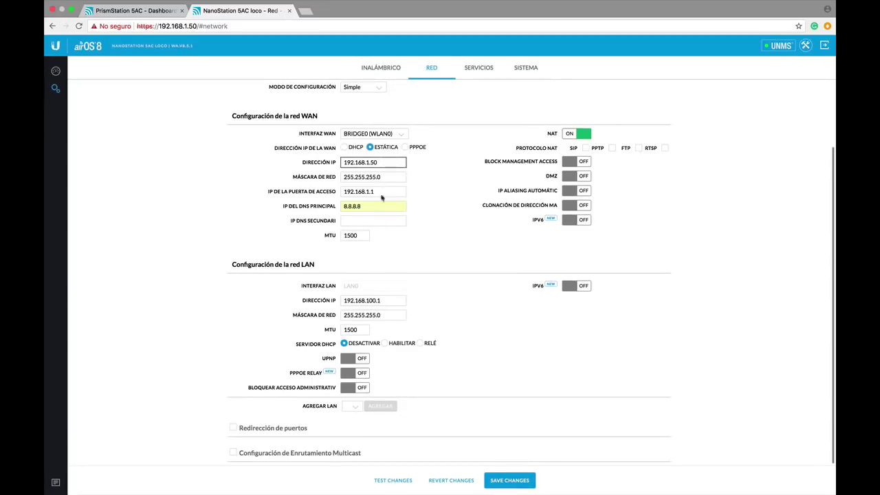
Step: Enable the LAN DHCP server with range 192.168.100.100–192.168.100.200 and 600-second lease
click(385, 344)
scroll(448, 370, down, 1)
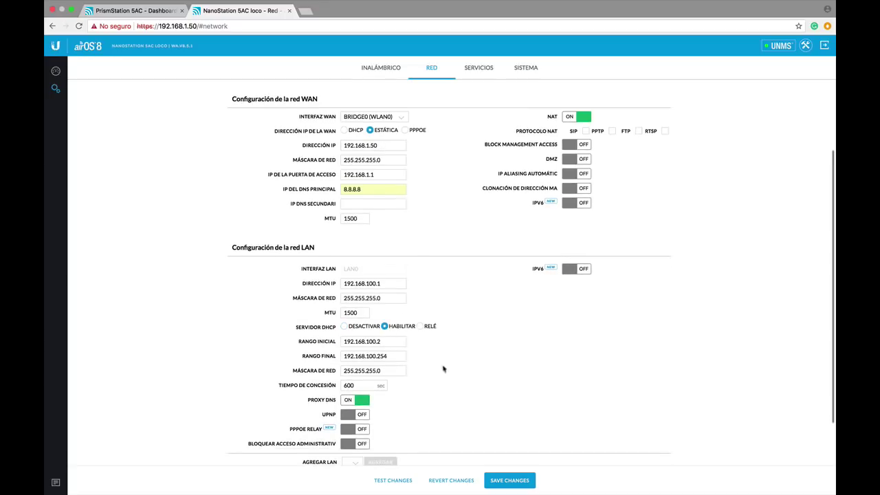
click(396, 341)
key(BackSpace)
text(100)
click(392, 355)
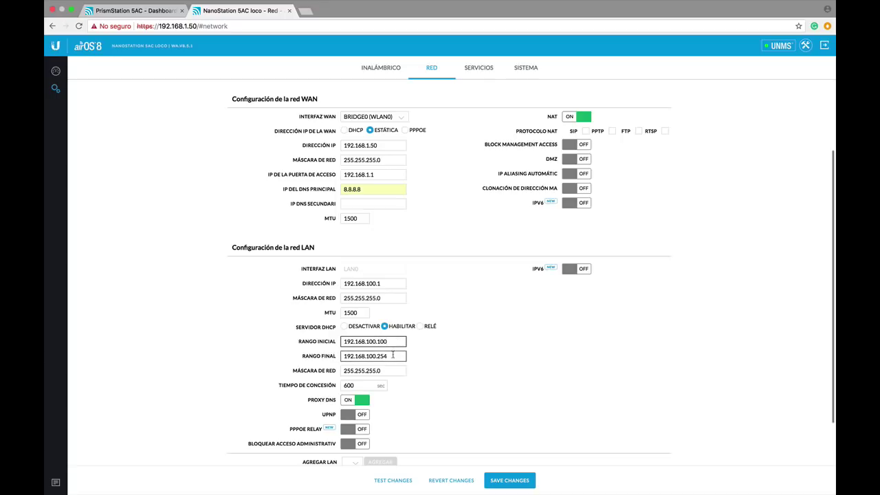
key(BackSpace)
key(BackSpace)
text(00)
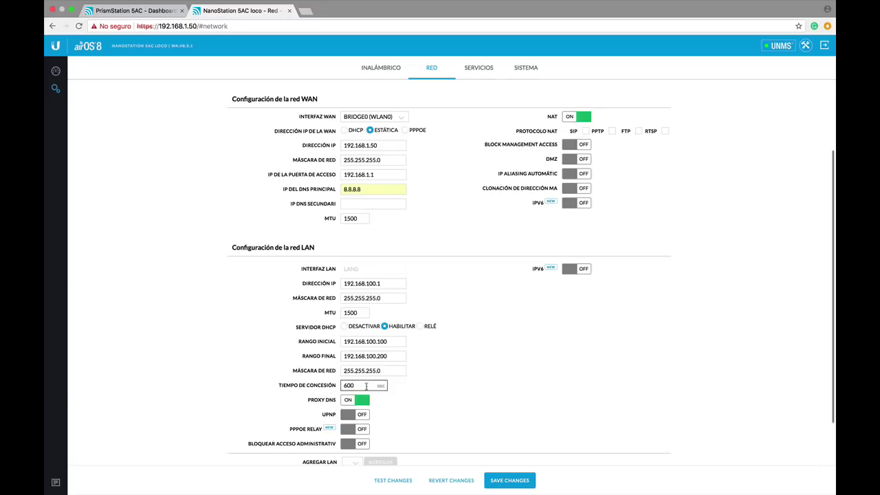
click(363, 385)
key(XF86AudioRaiseVolume)
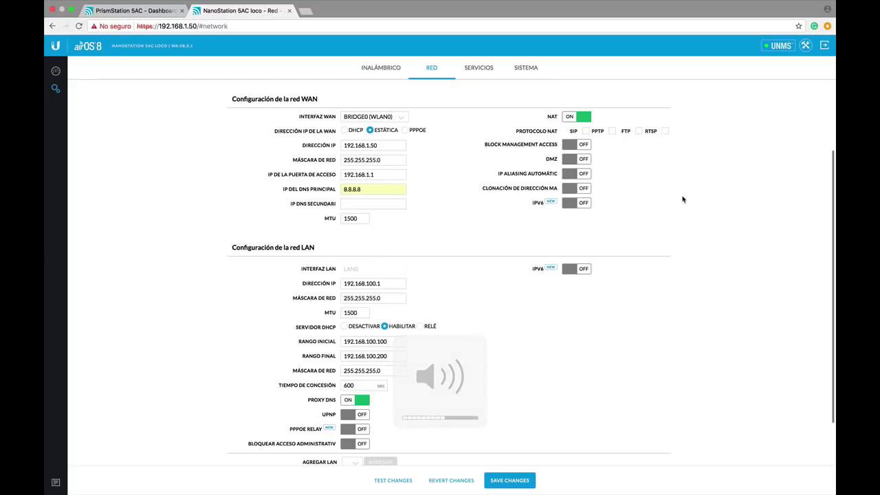
Step: Save the changes and wait, viewing the Keynote slides, until the sign-in page appears
click(513, 481)
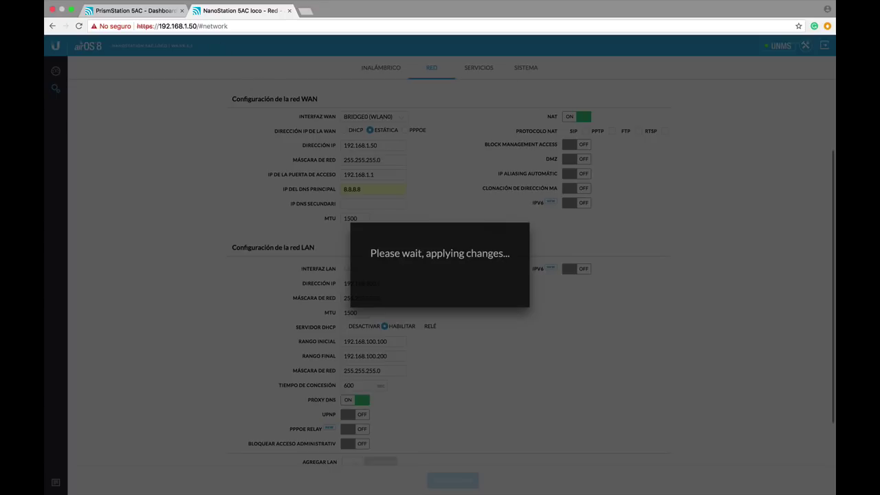
key(ctrl+Right)
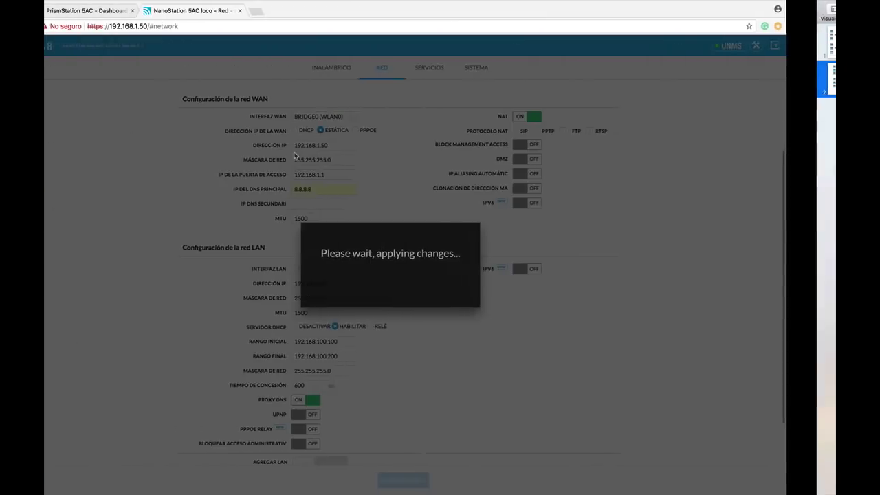
key(ctrl+Right)
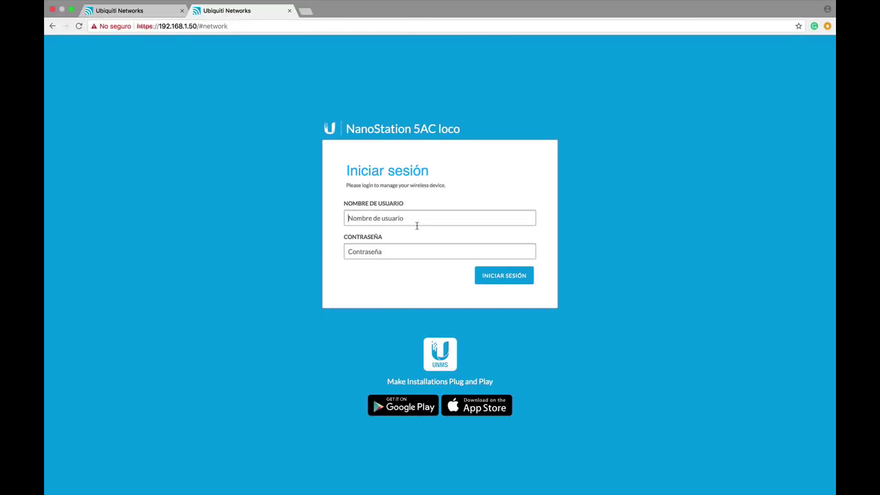
Step: Sign in to the NanoStation with the device username and password
text(ubnt)
key(Tab)
text(u)
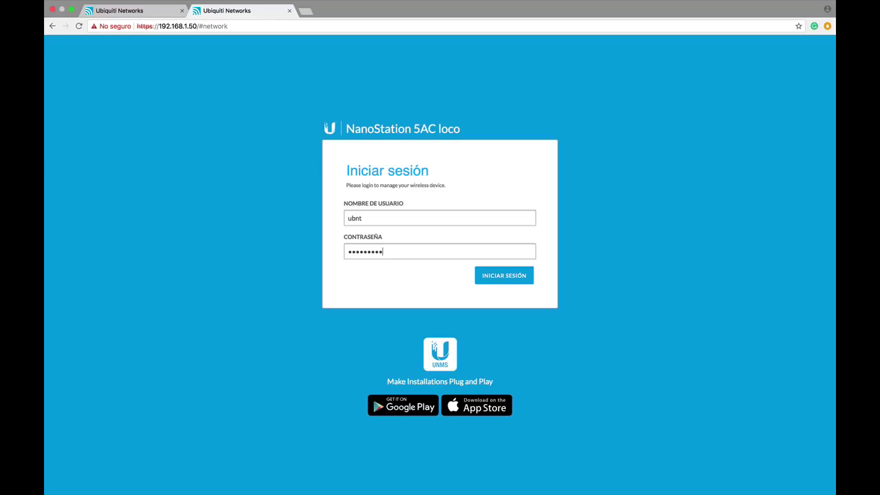
key(Return)
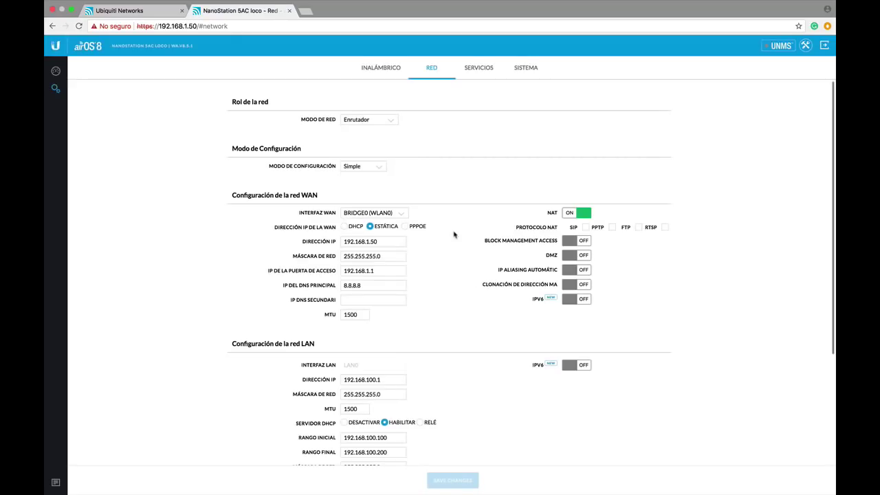
Step: Compare the Mac's Network pane (192.168.100.199, router 192.168.100.1) with the device's settings page
key(super+Tab)
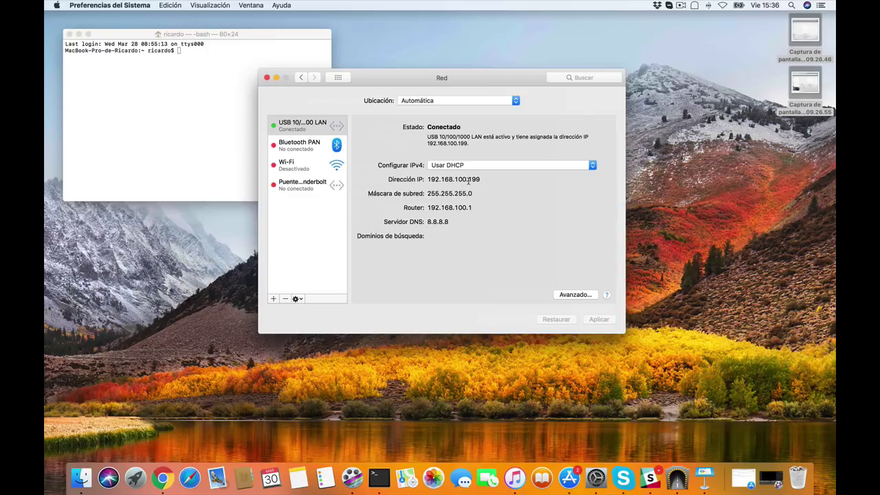
key(super+Tab)
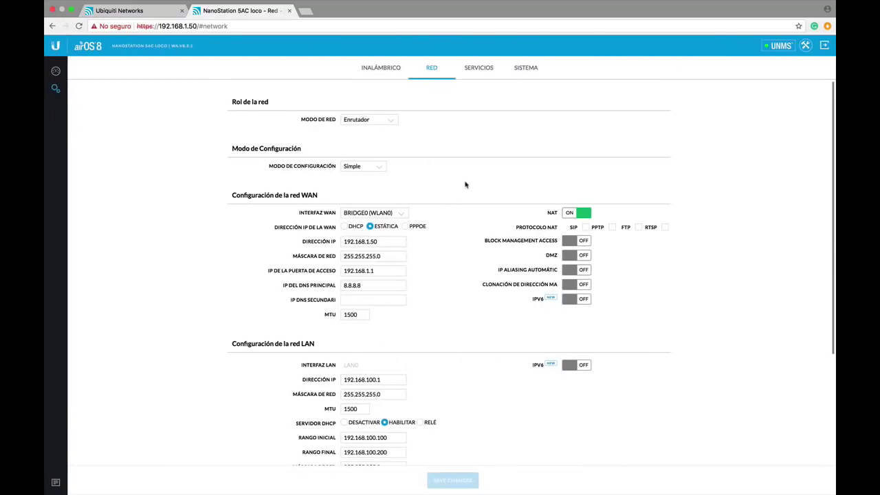
scroll(449, 320, down, 2)
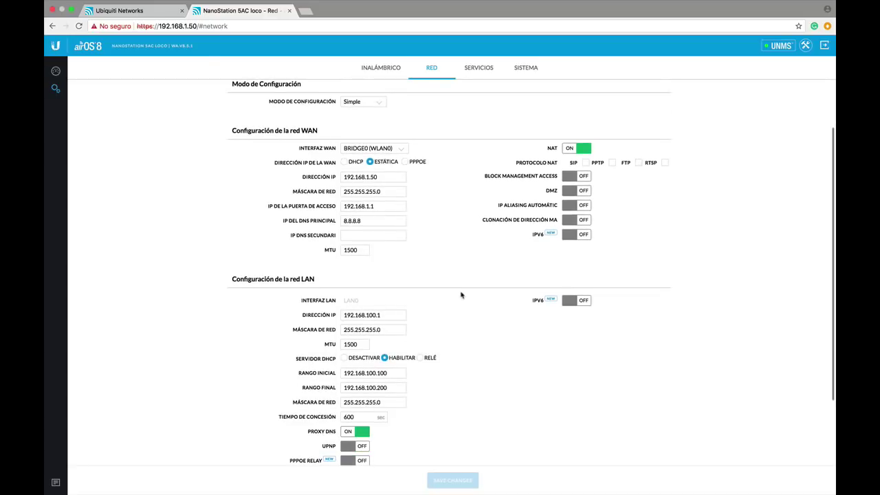
key(super+Tab)
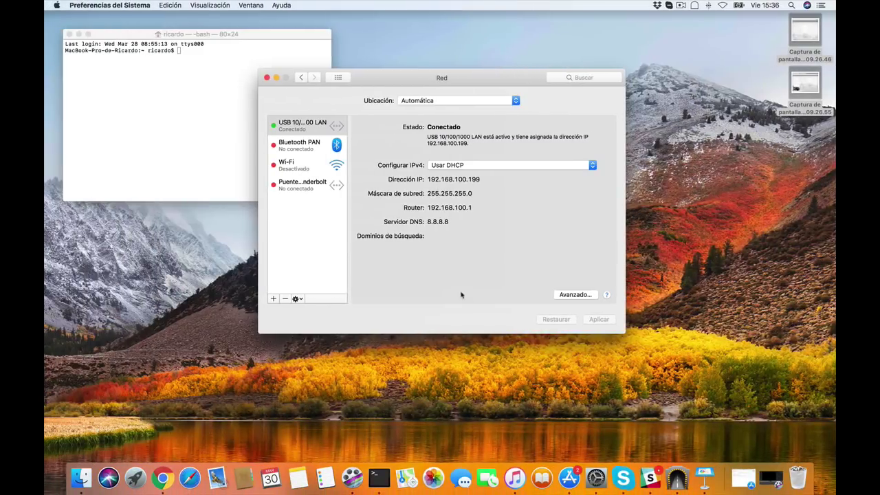